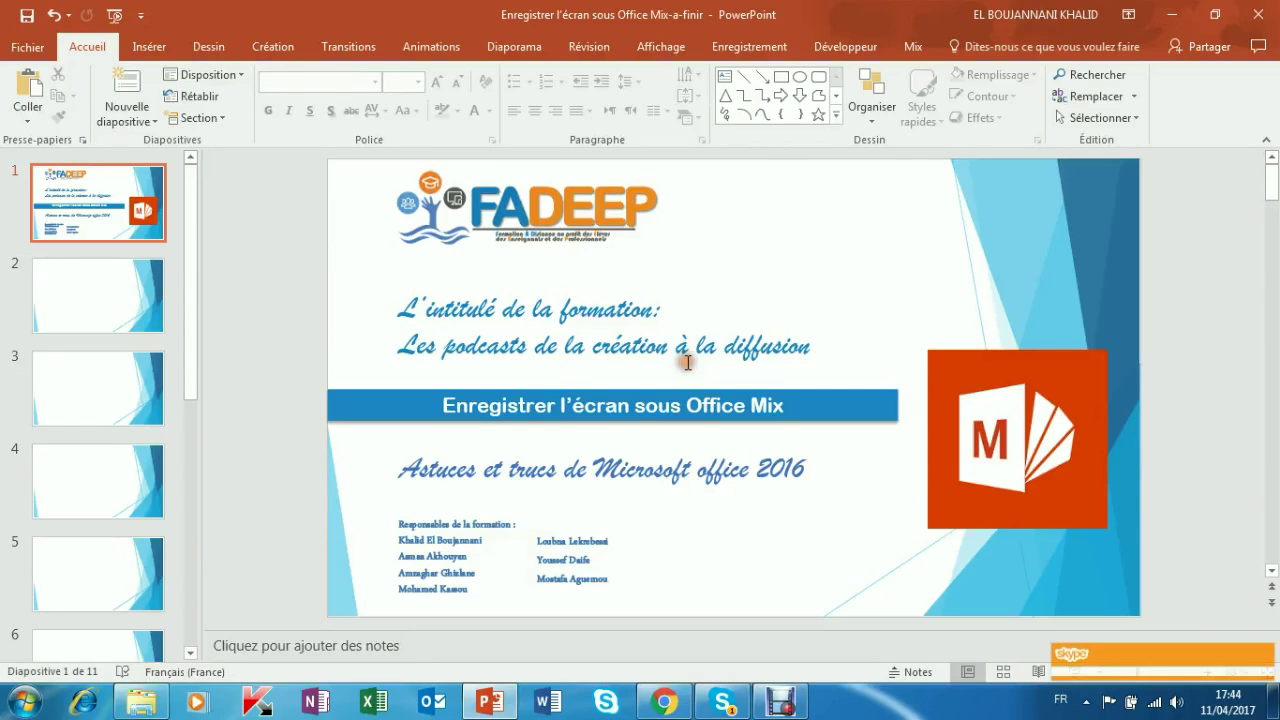
Step: Start a new Office Mix screen recording from the Mix tab
left_click(910, 50)
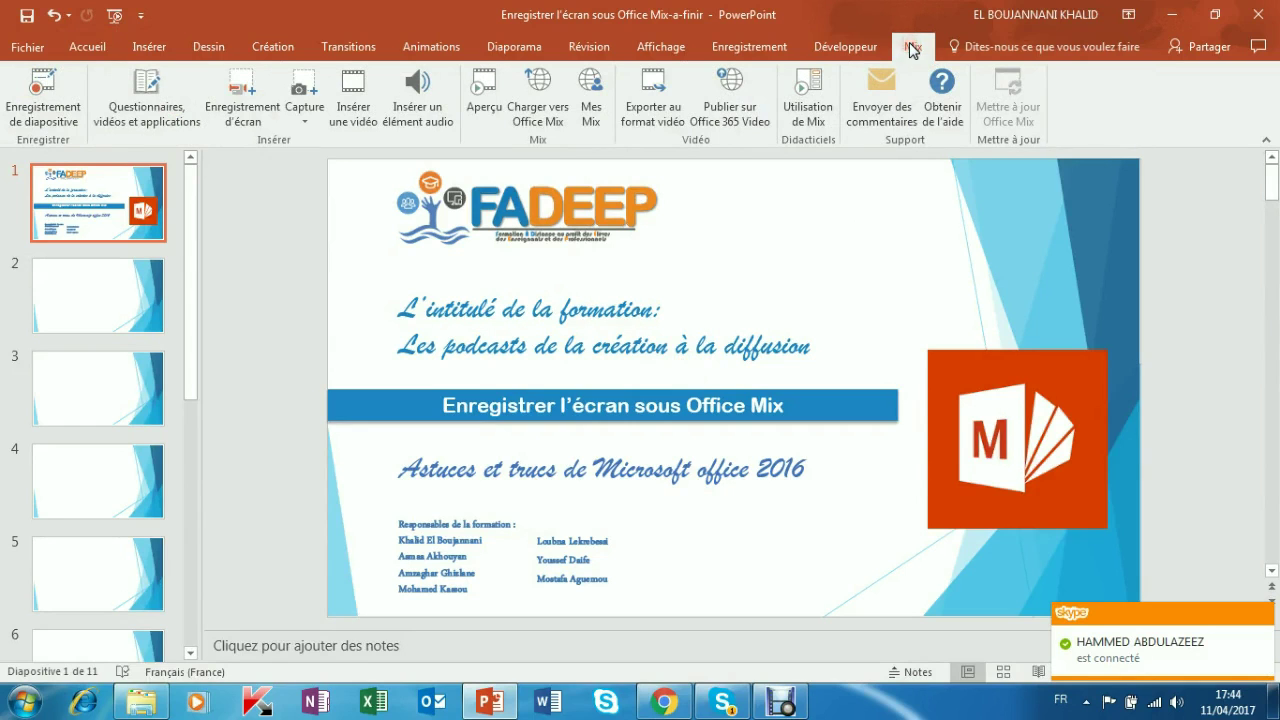
left_click(226, 93)
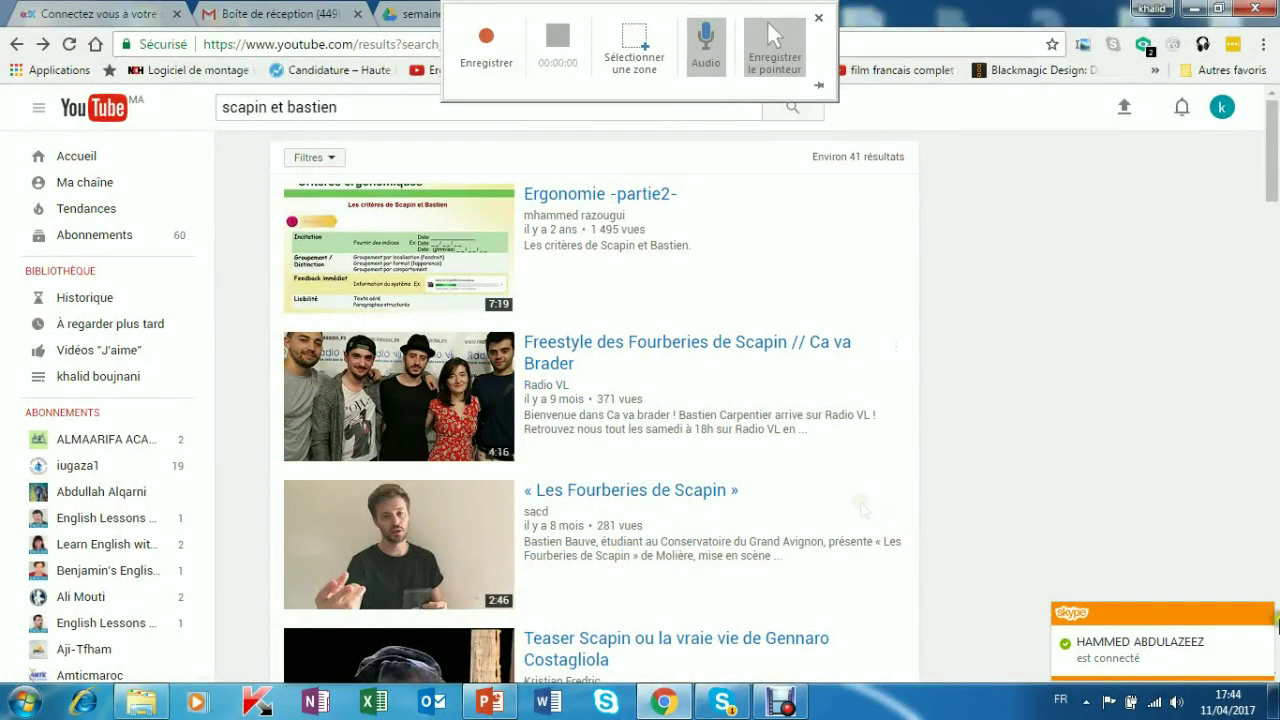
Step: Toggle audio capture and select the entire screen as the recording area
left_click(1264, 614)
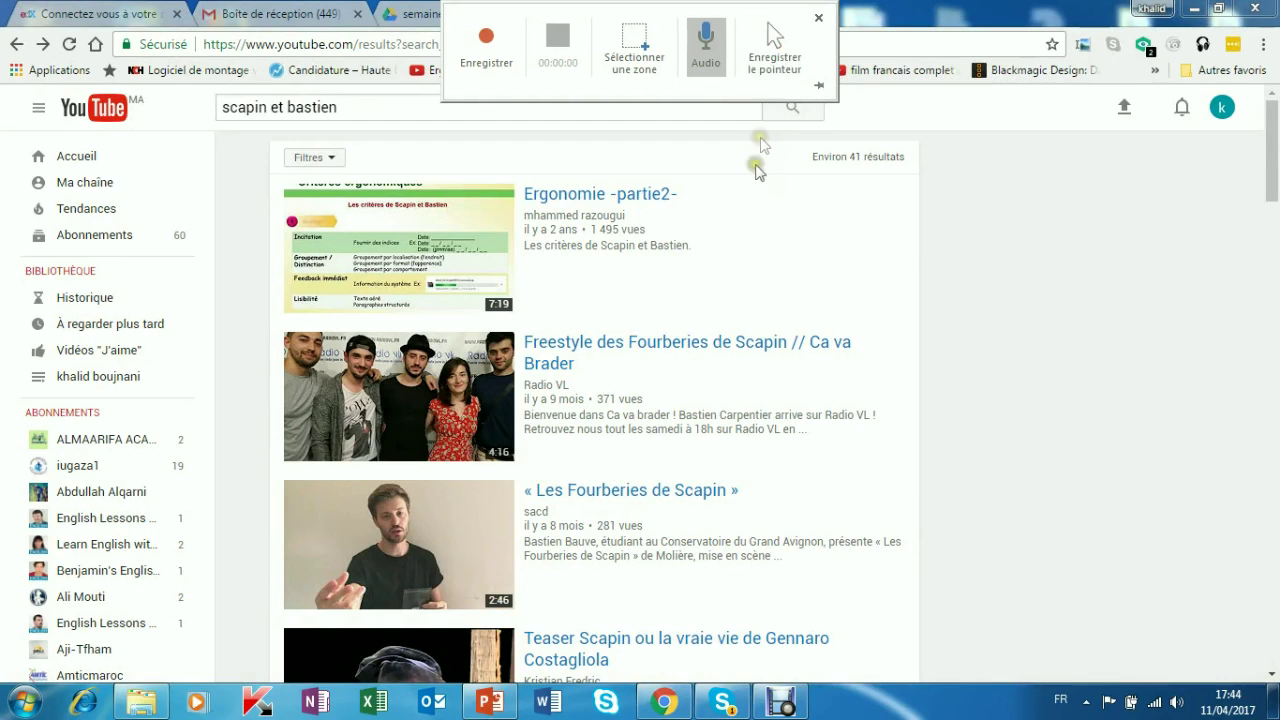
left_click(695, 66)
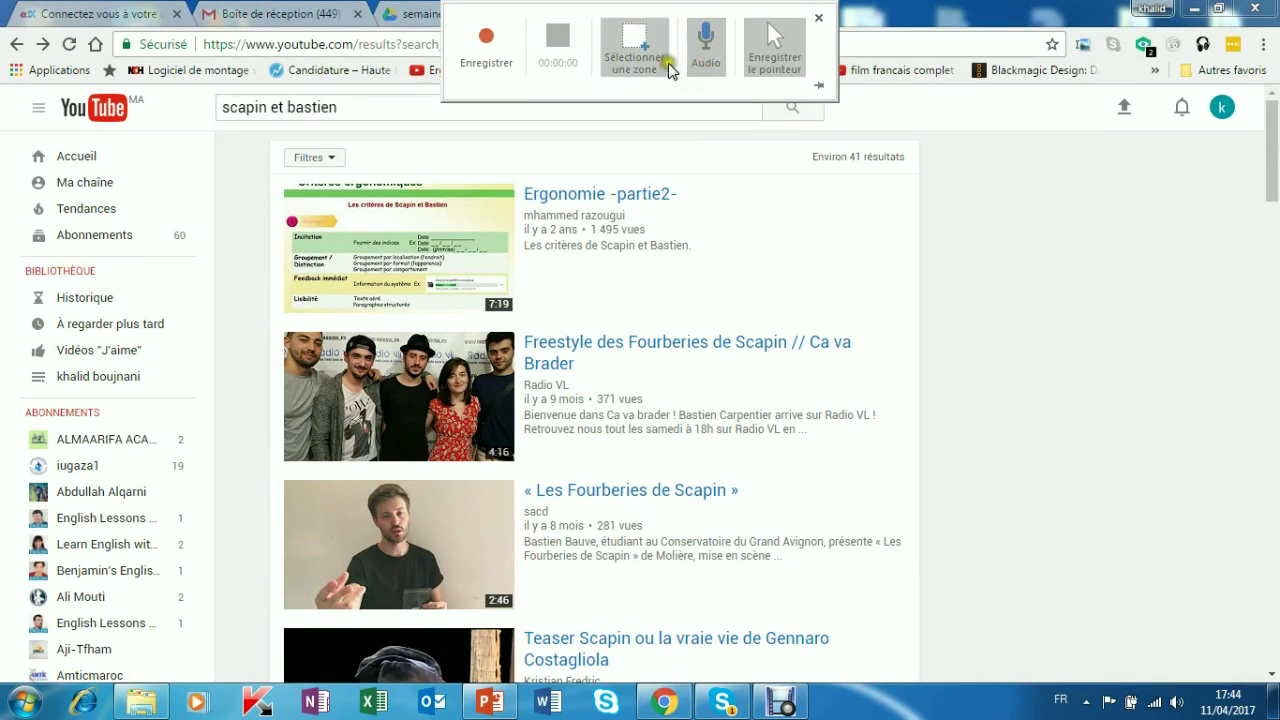
left_click(643, 64)
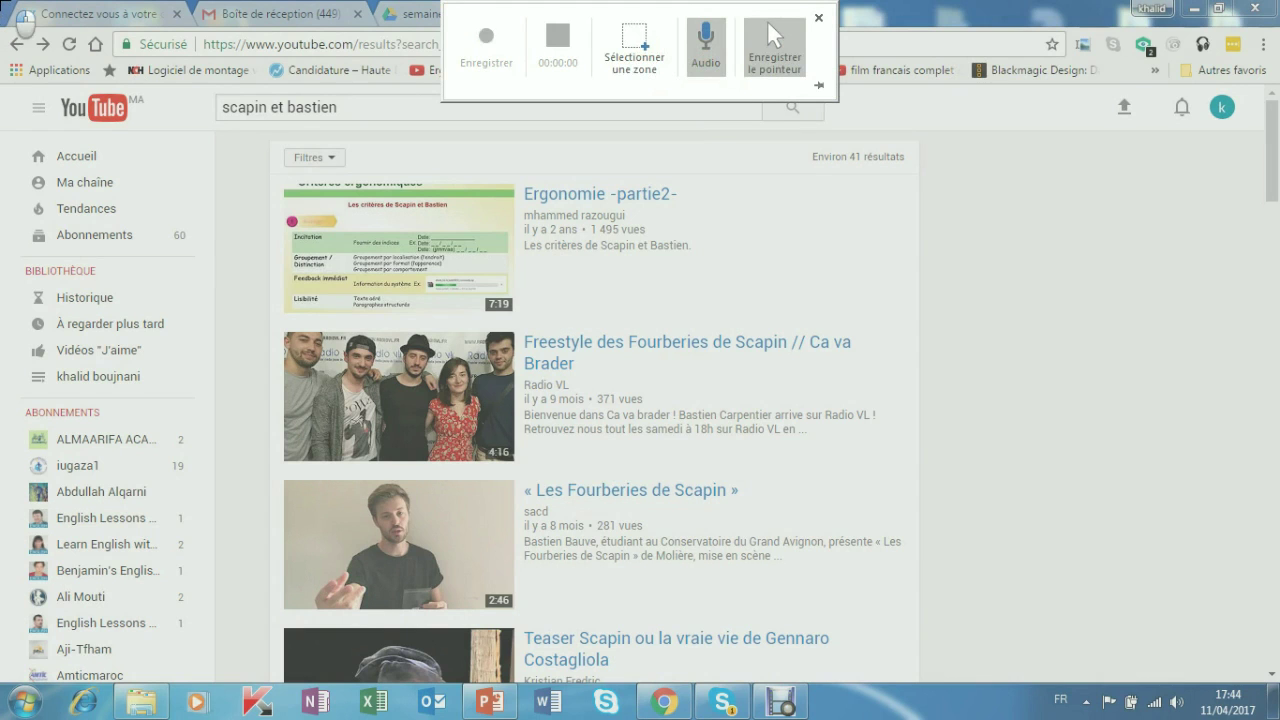
left_click_drag(2, 2, 1279, 719)
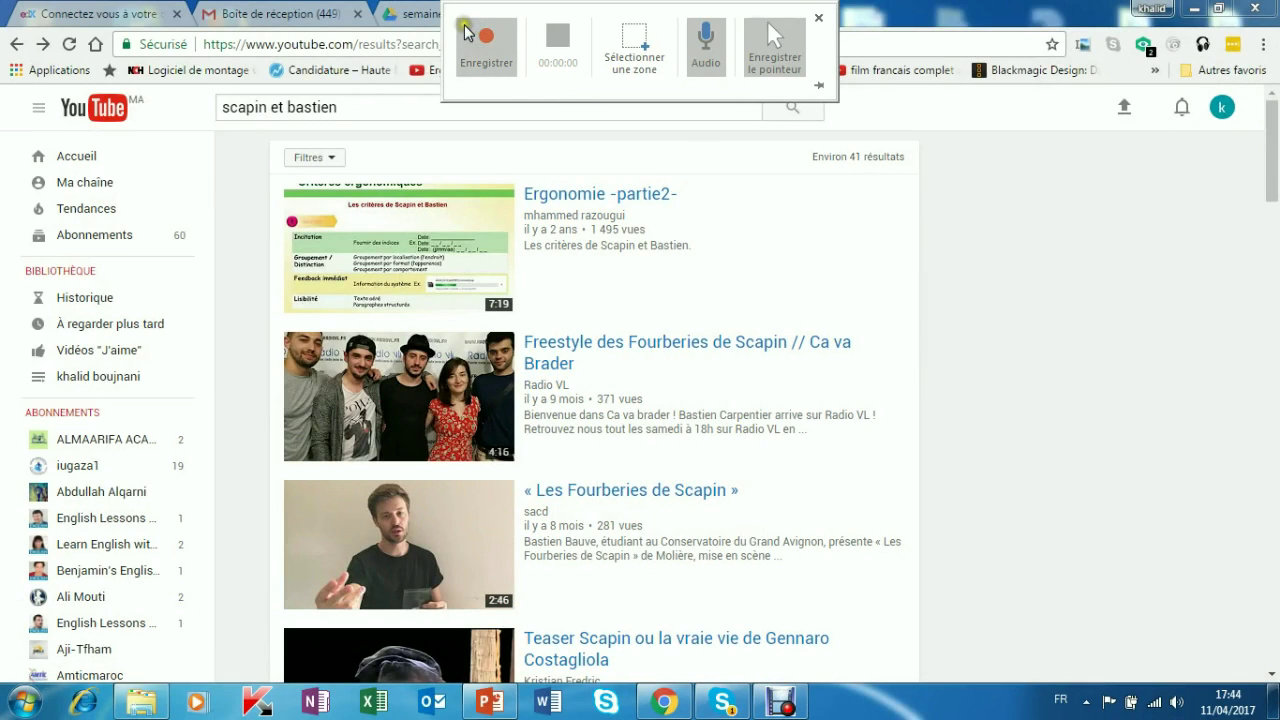
Step: Record browsing from the Ergonomie -partie2- video to its channel's About page and message the owner
left_click(496, 47)
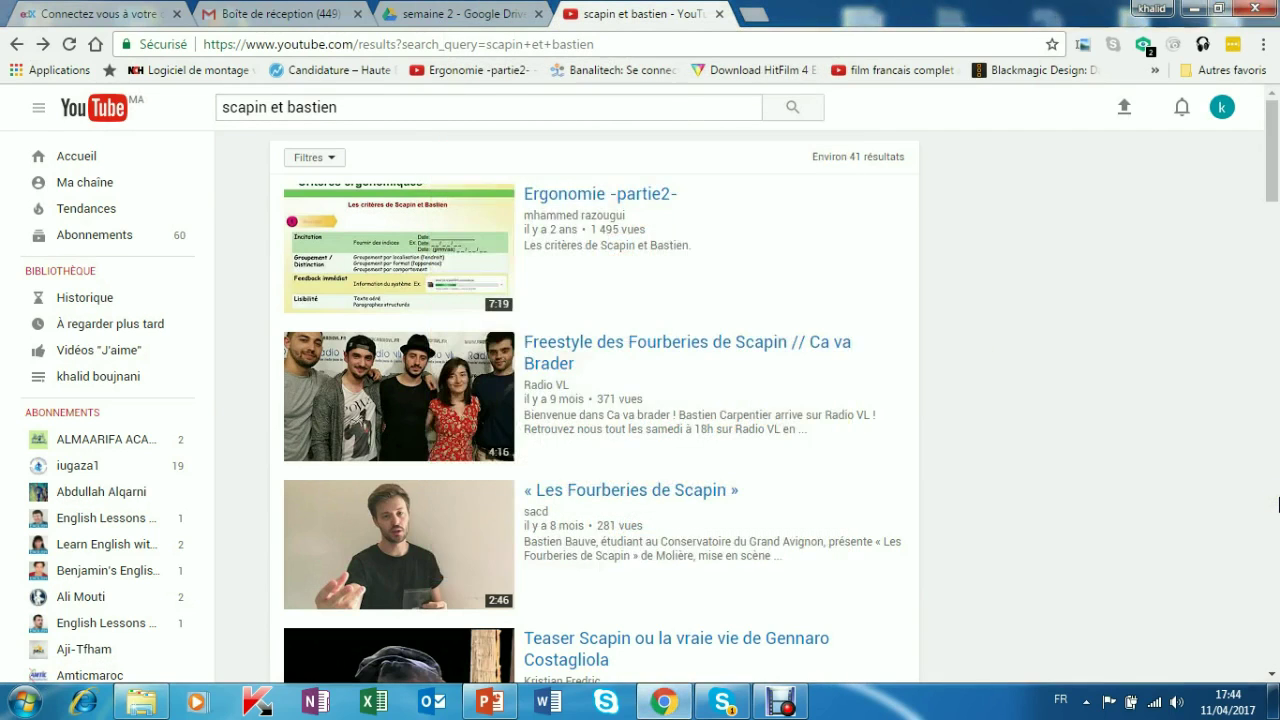
left_click(544, 195)
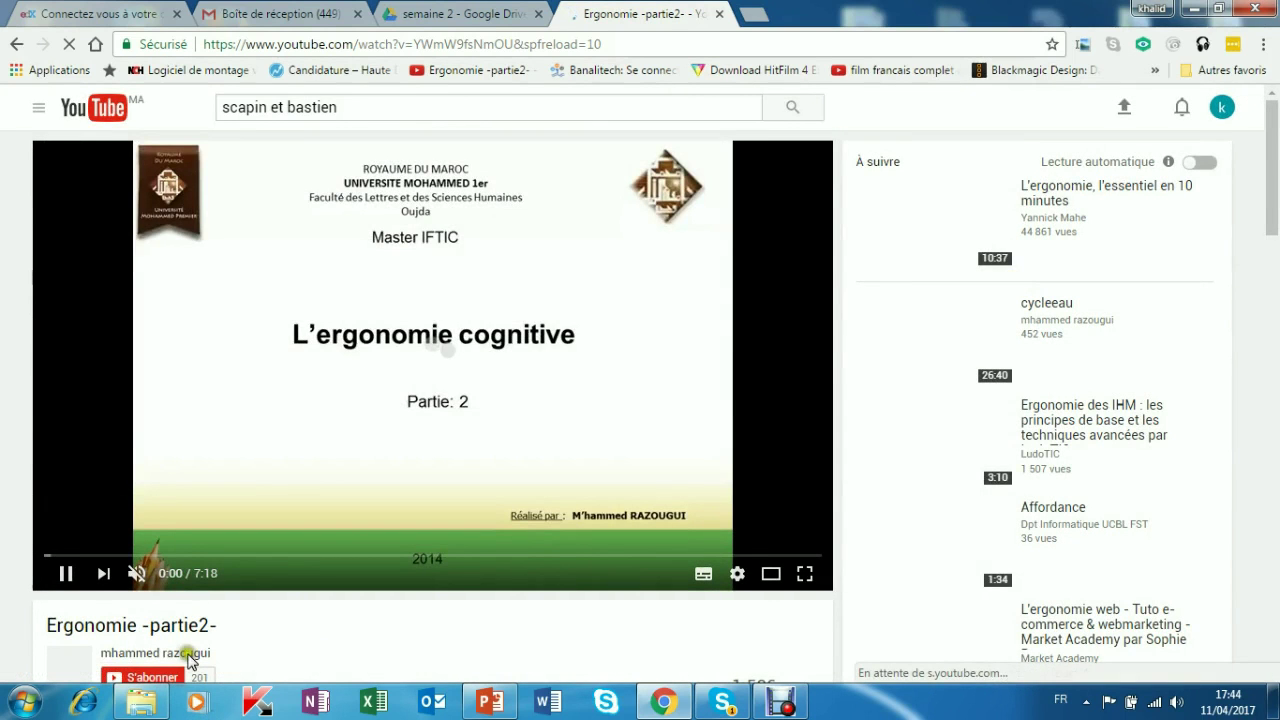
left_click(185, 656)
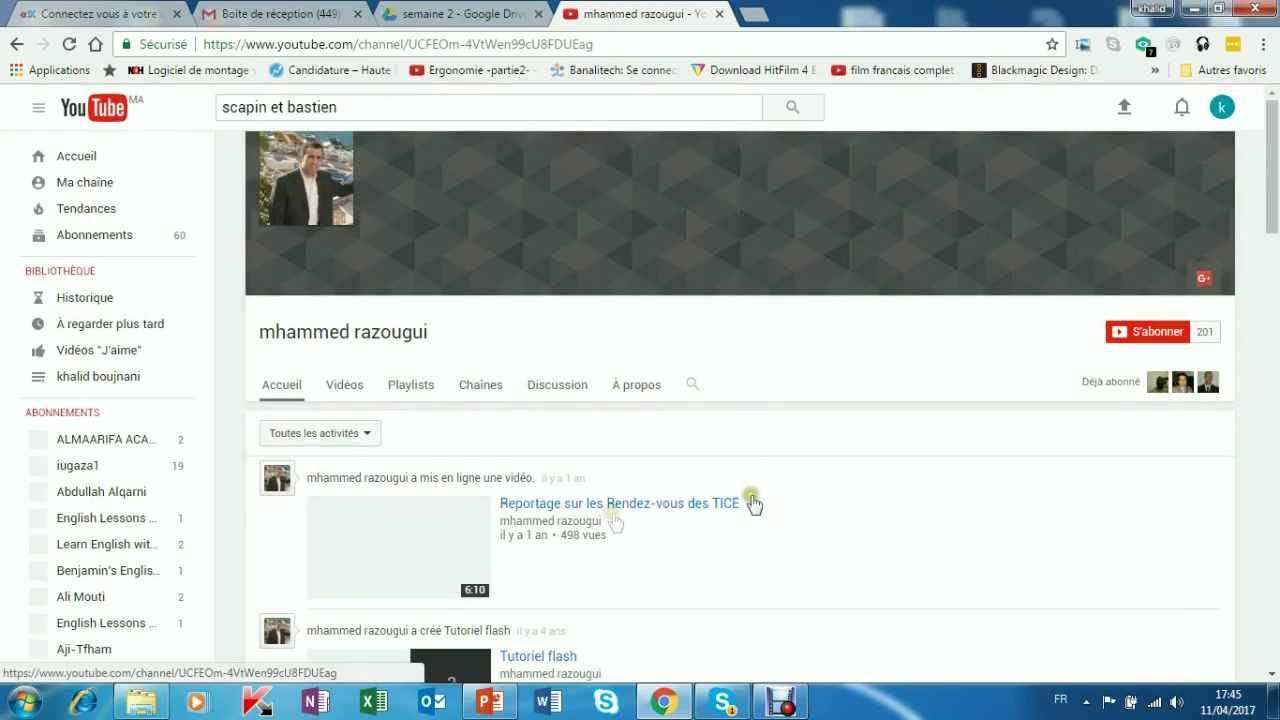
left_click(640, 395)
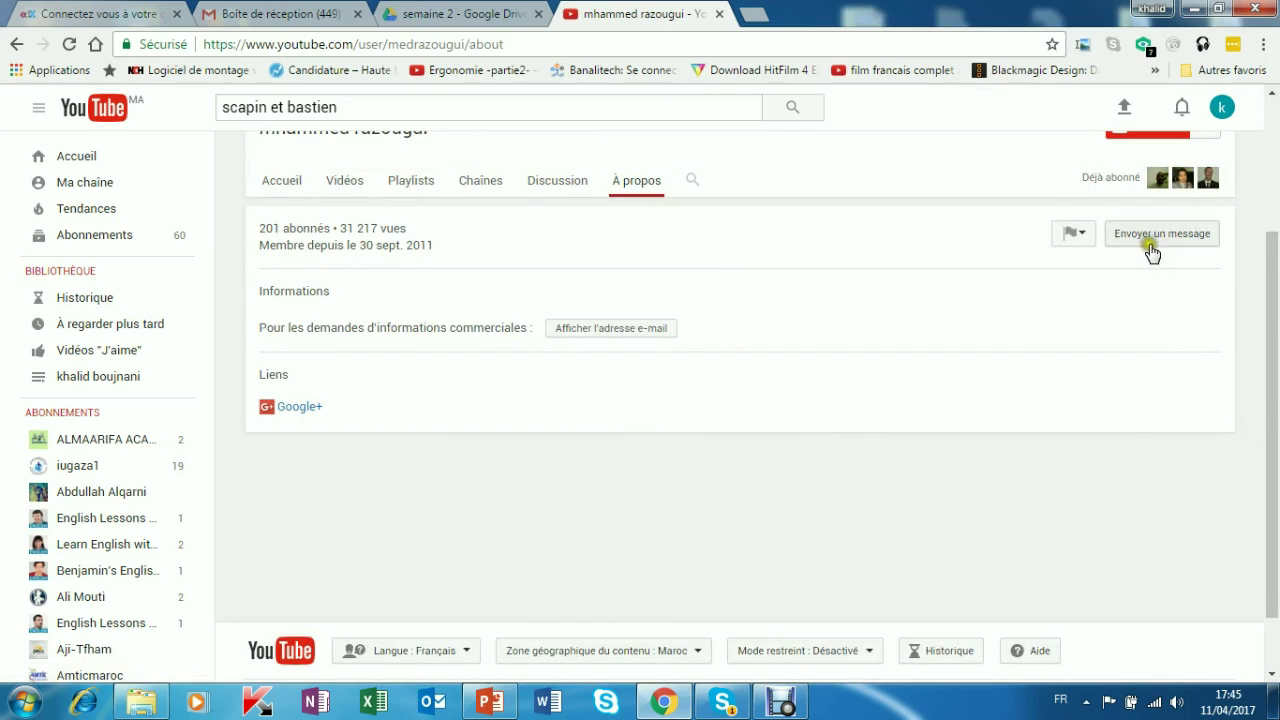
left_click(1151, 244)
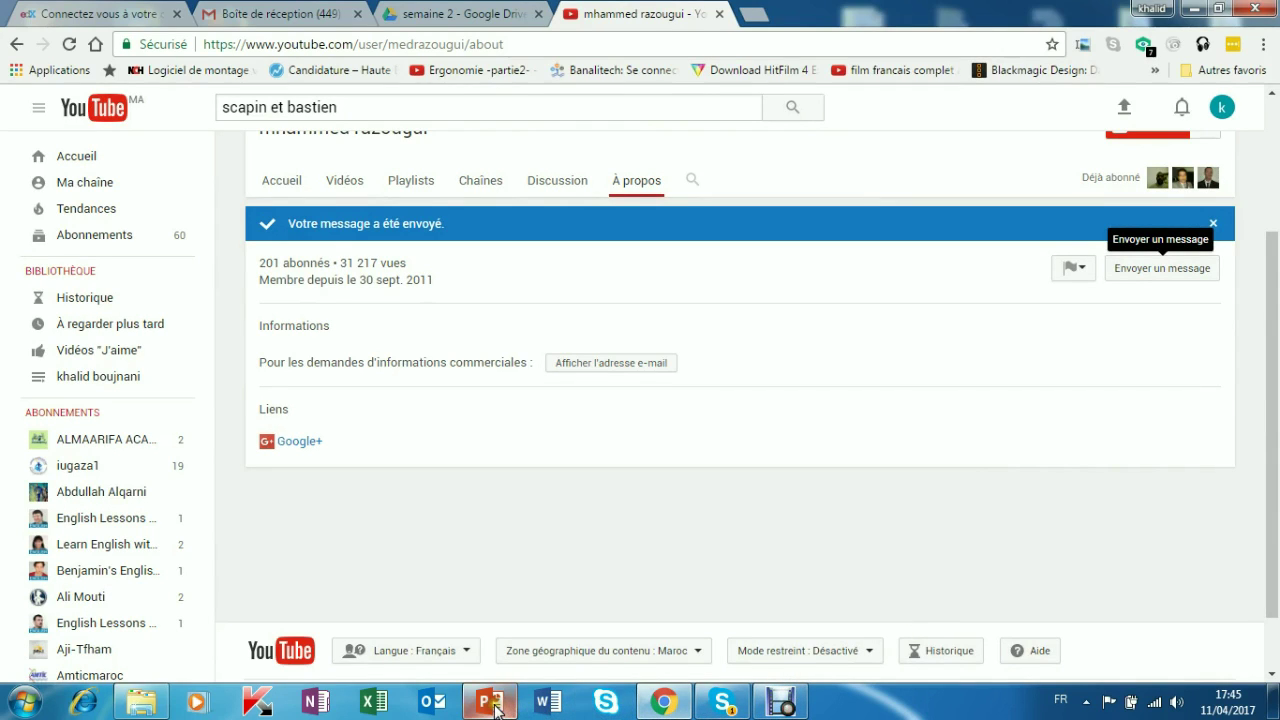
Step: Return to PowerPoint and stop the recording so it embeds on slide 1
mouse_move(497, 708)
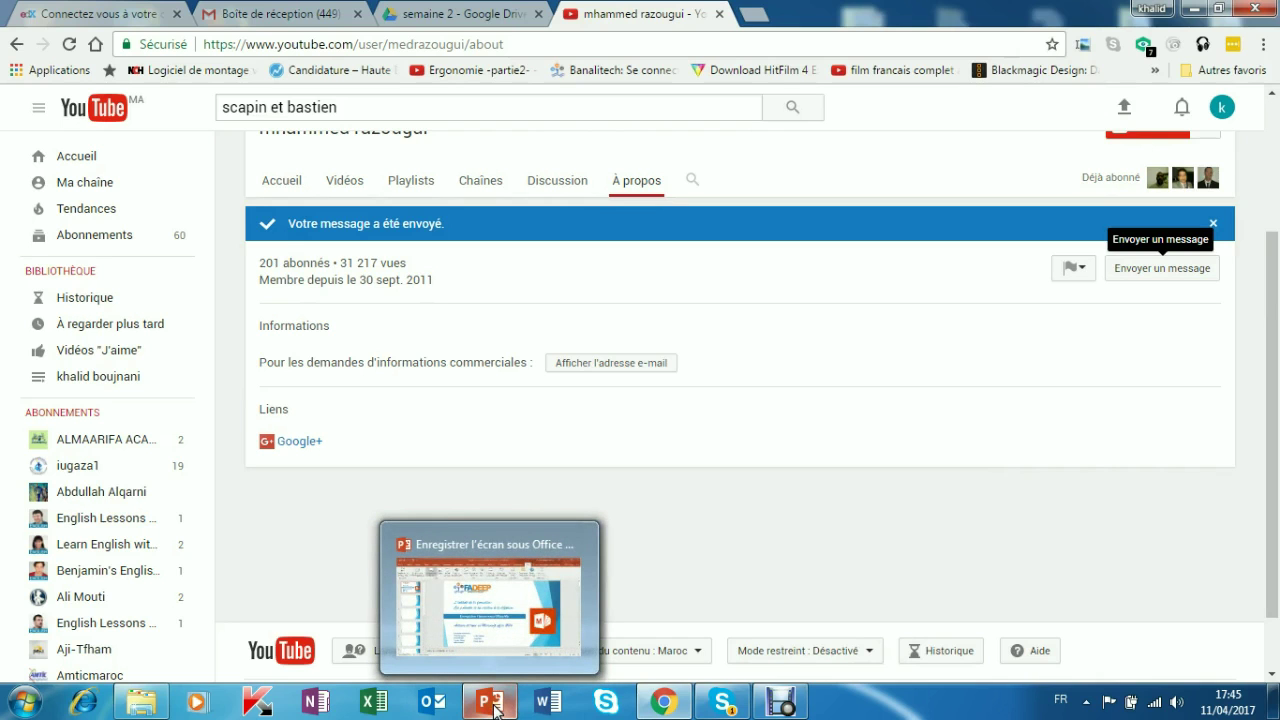
left_click(497, 708)
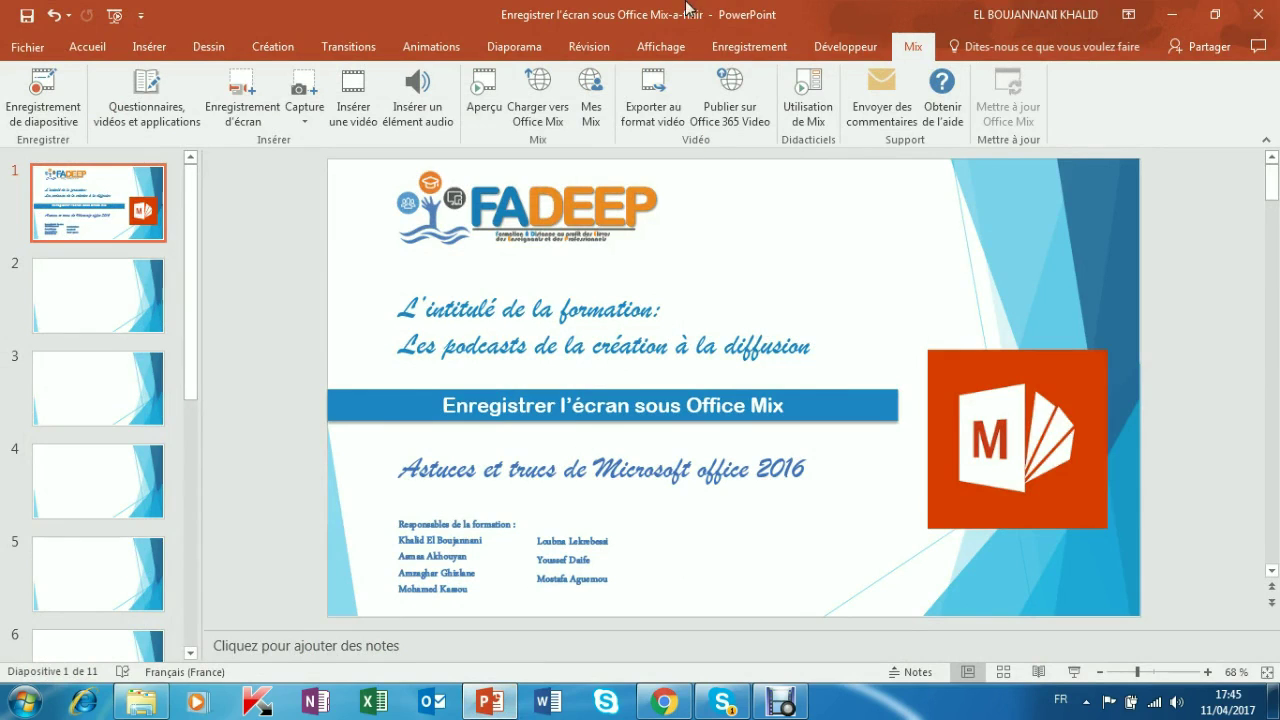
mouse_move(668, 8)
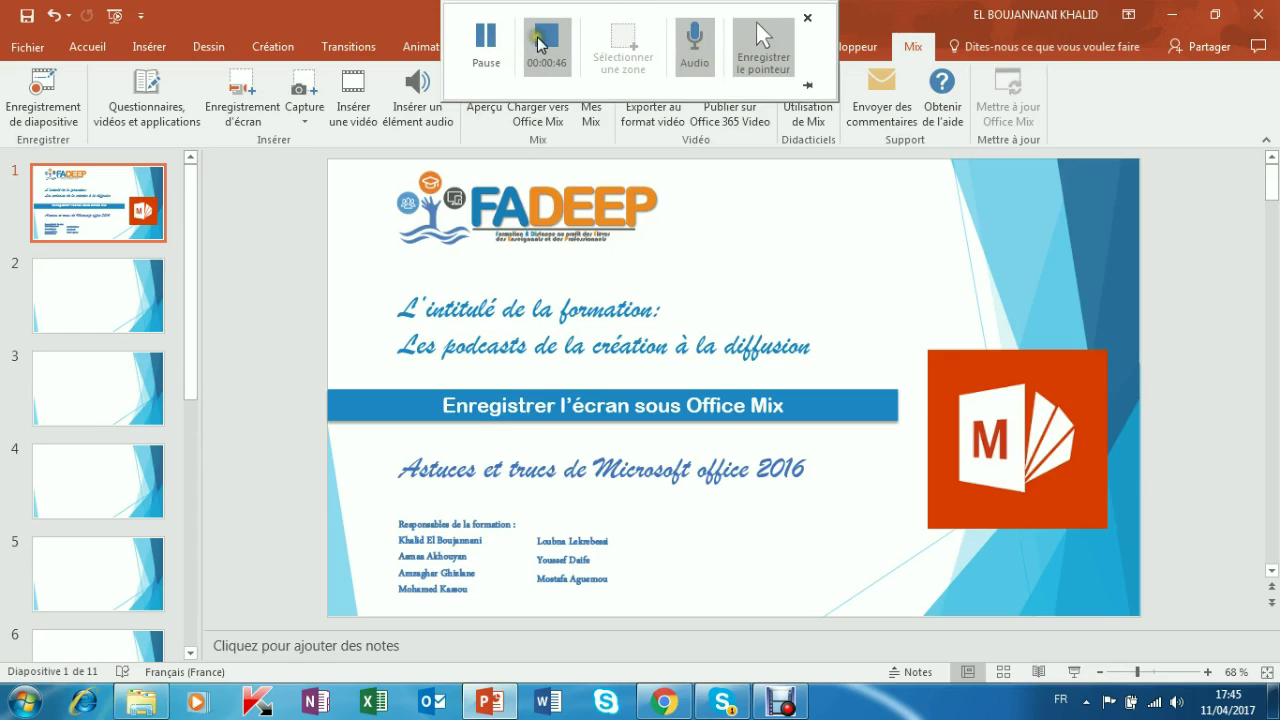
left_click(538, 40)
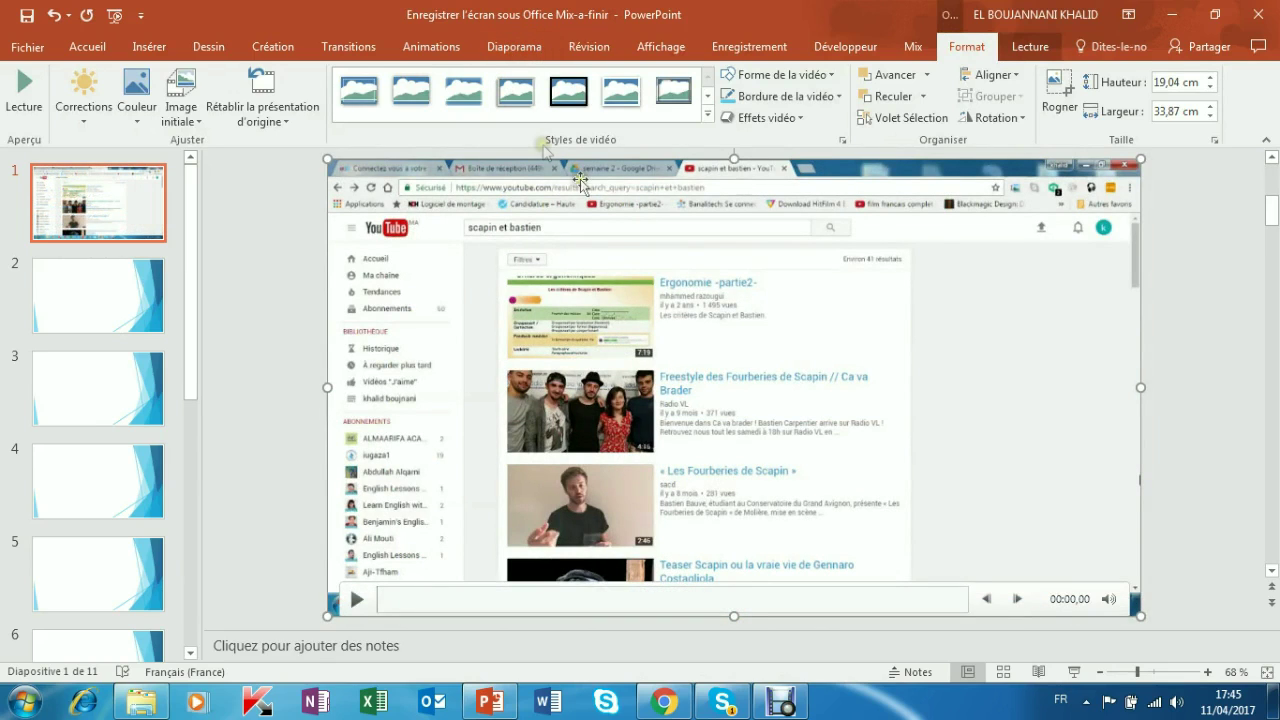
Step: Choose to save the slide's video as a separate media file
right_click(818, 402)
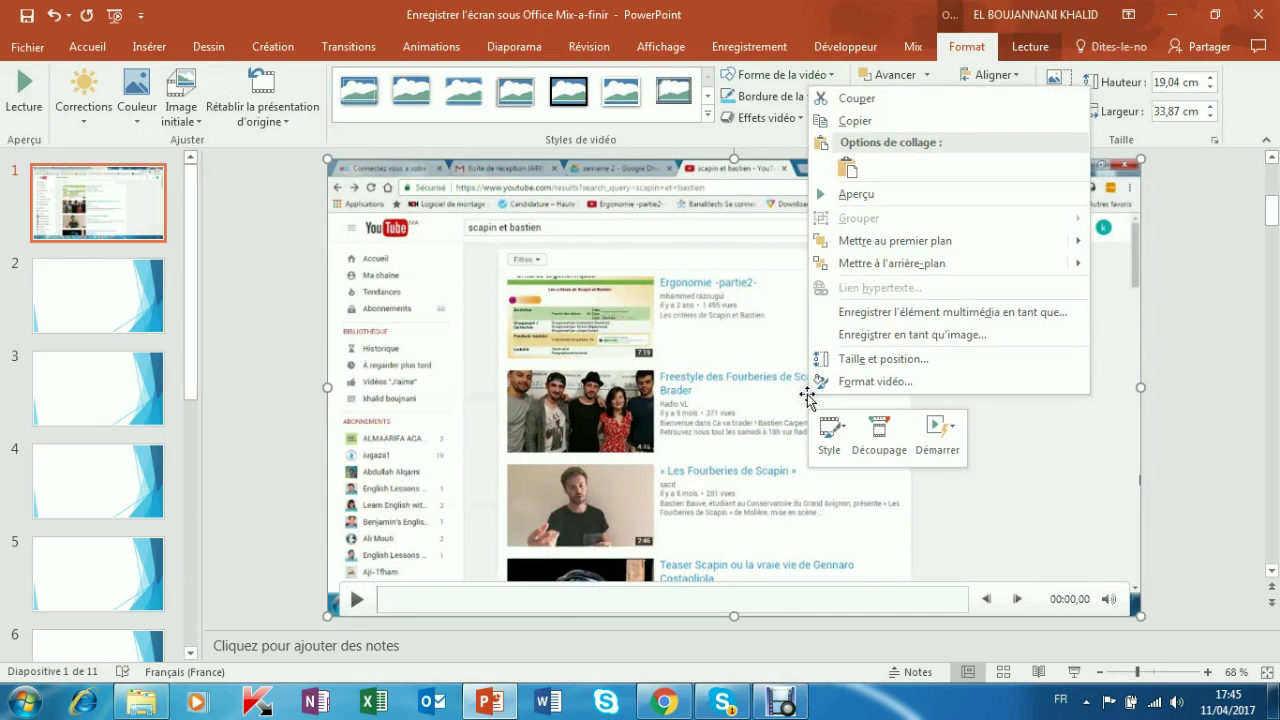
left_click(866, 318)
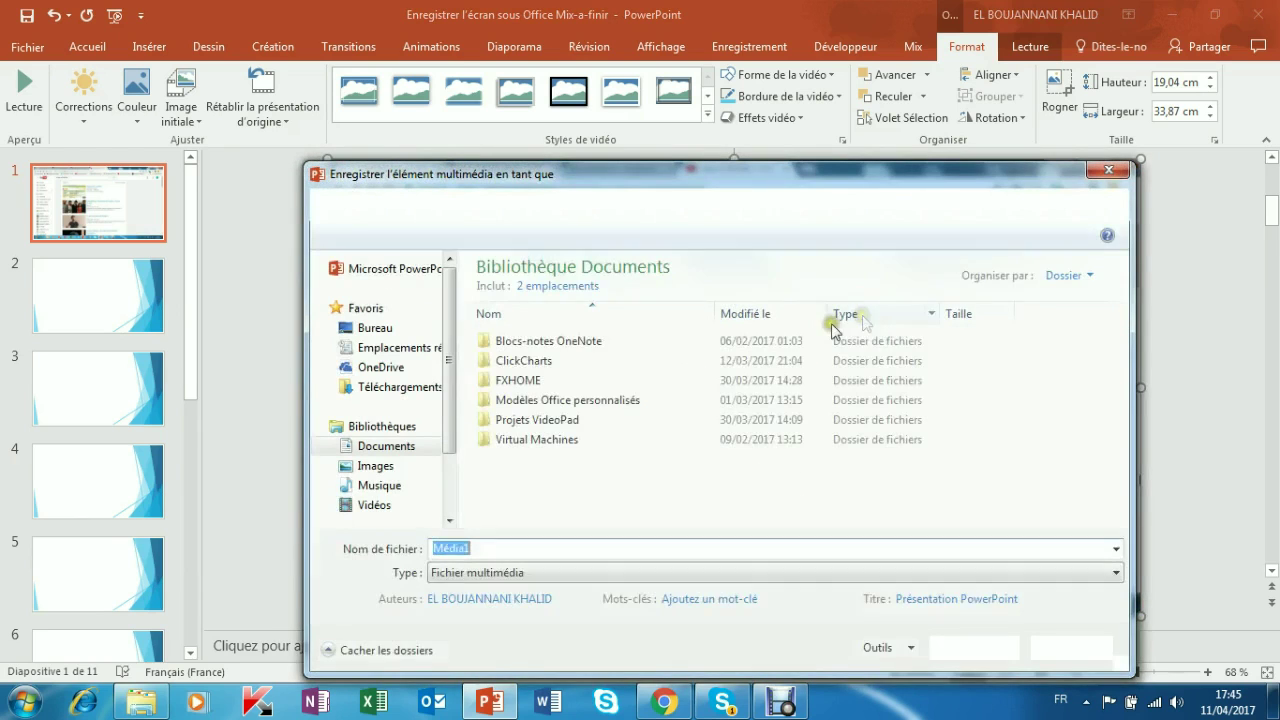
Step: Save the recording to the Desktop under the name 'Média'
left_click(394, 330)
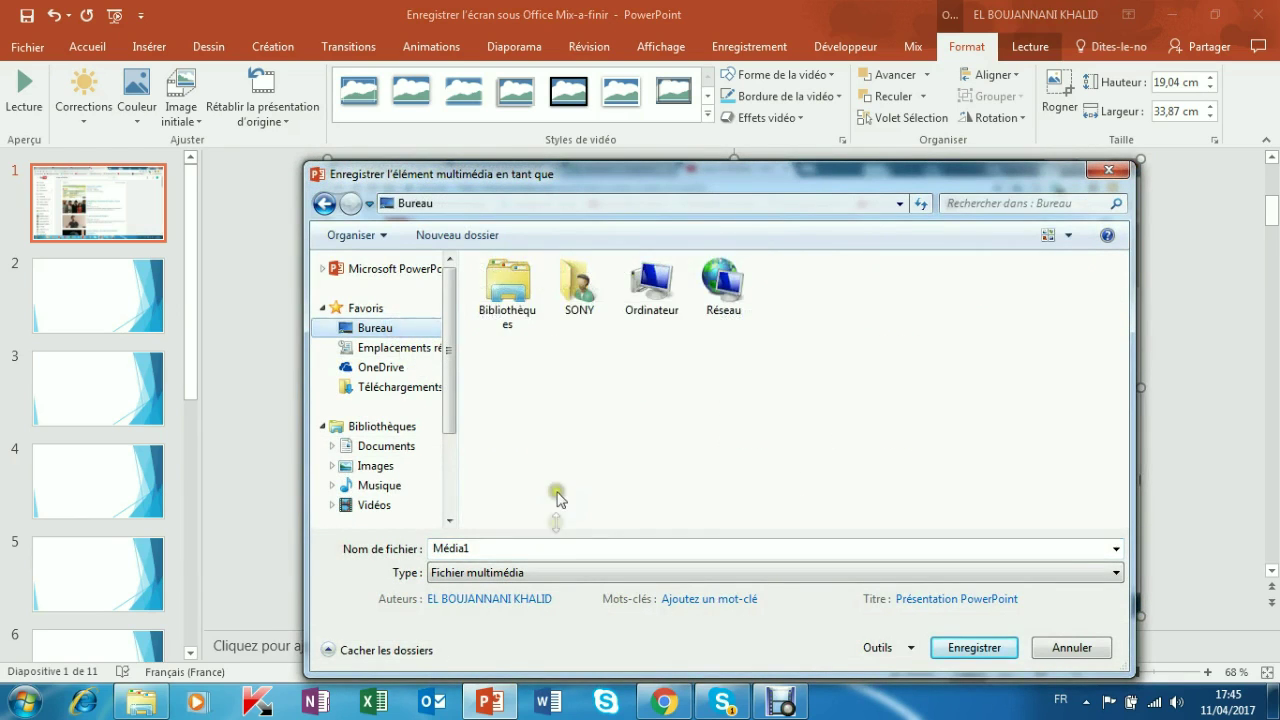
left_click(540, 548)
key("BackSpace")
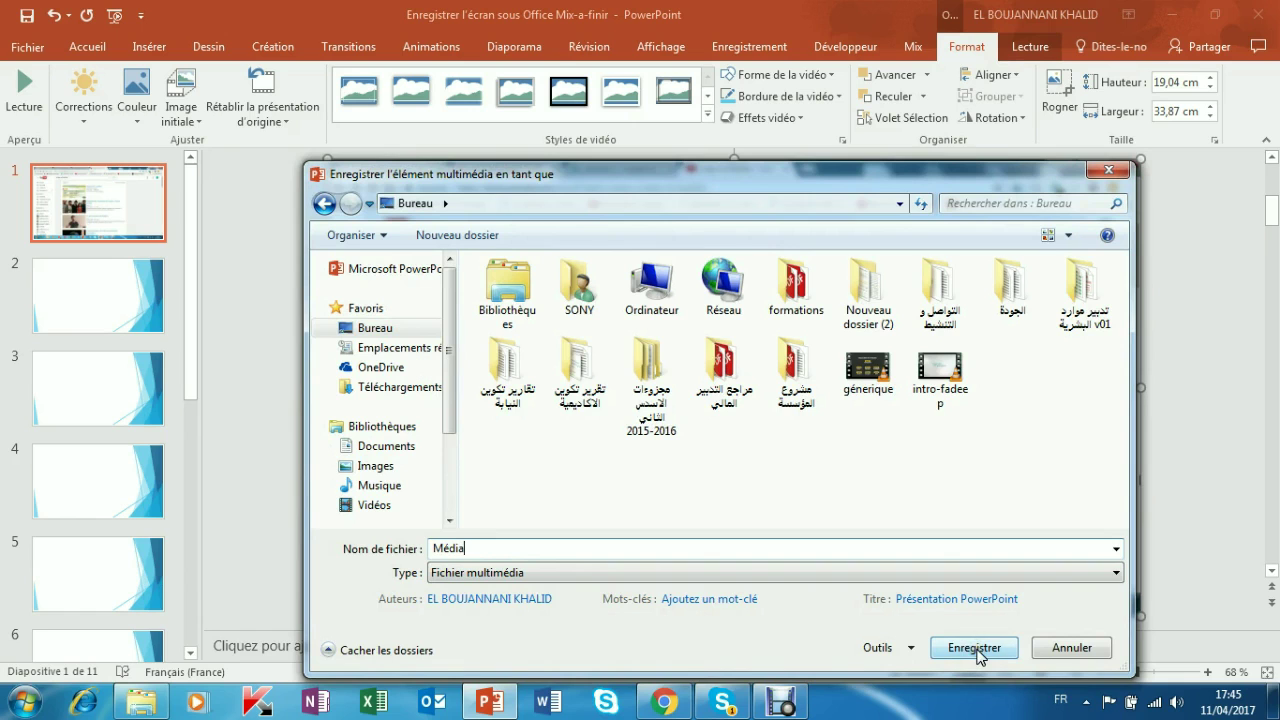
left_click(975, 648)
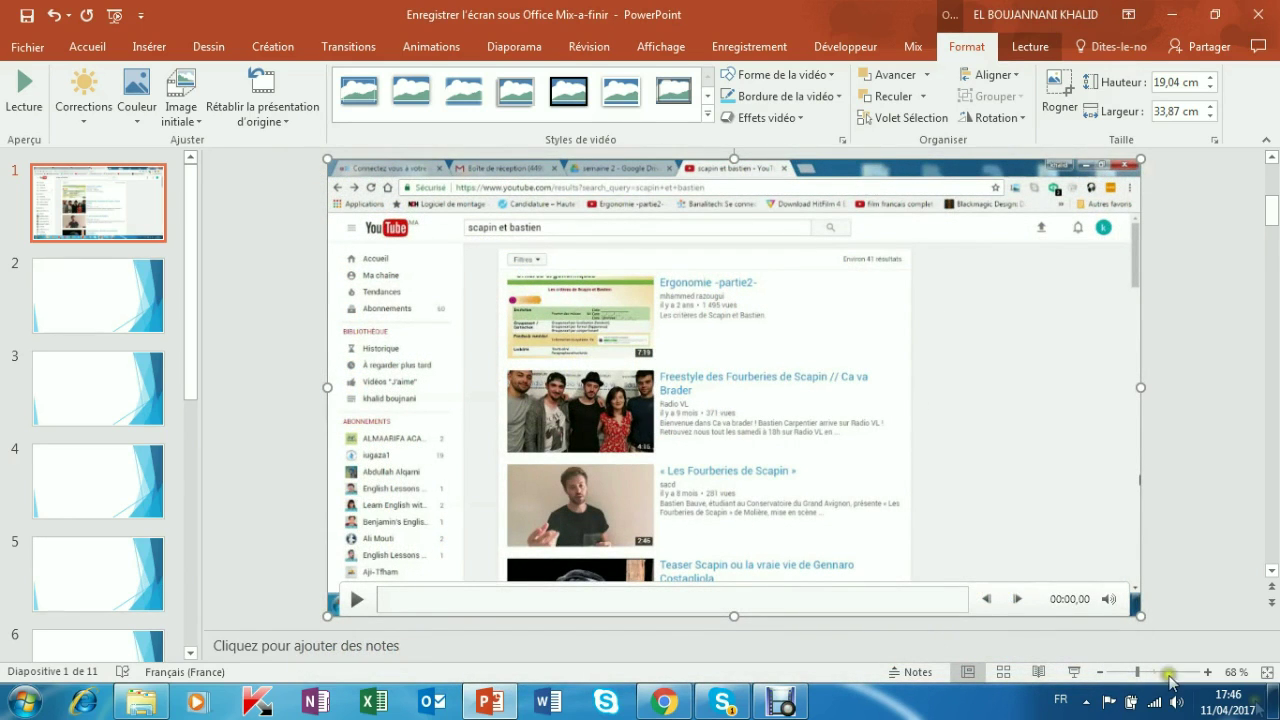
left_click(1272, 700)
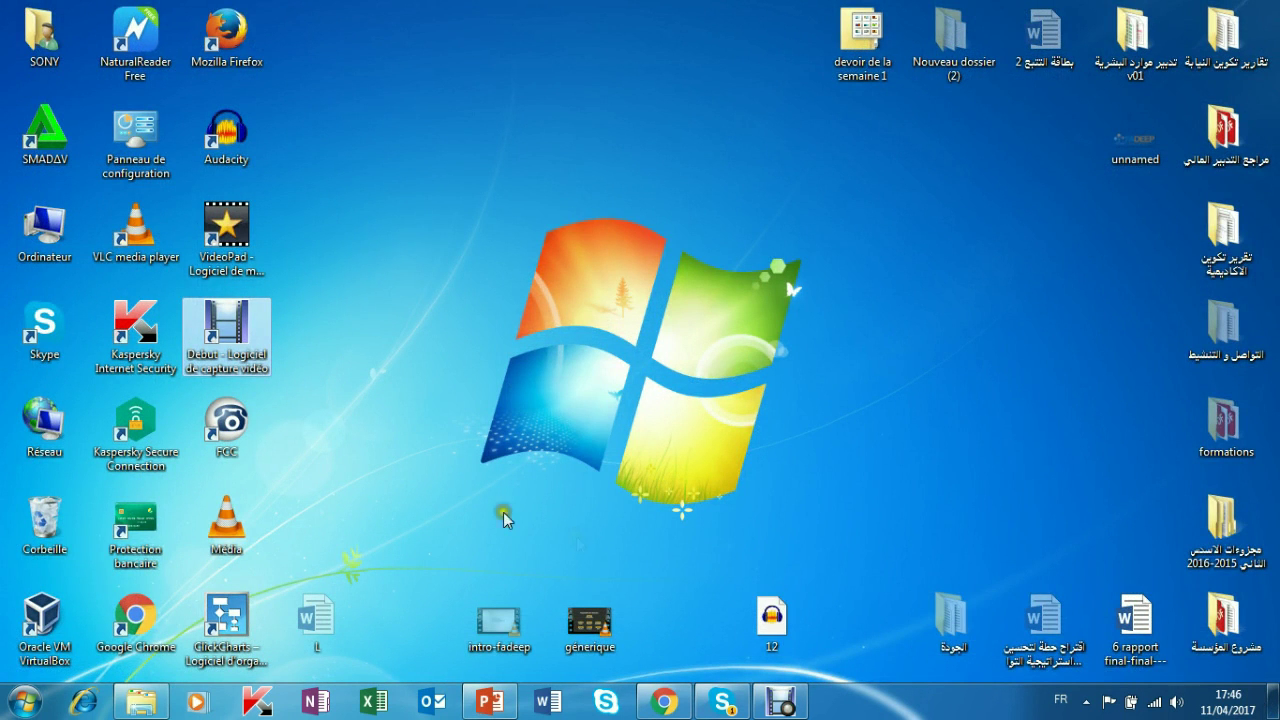
Step: Check the Média file on the desktop and play it in VLC
left_click(243, 540)
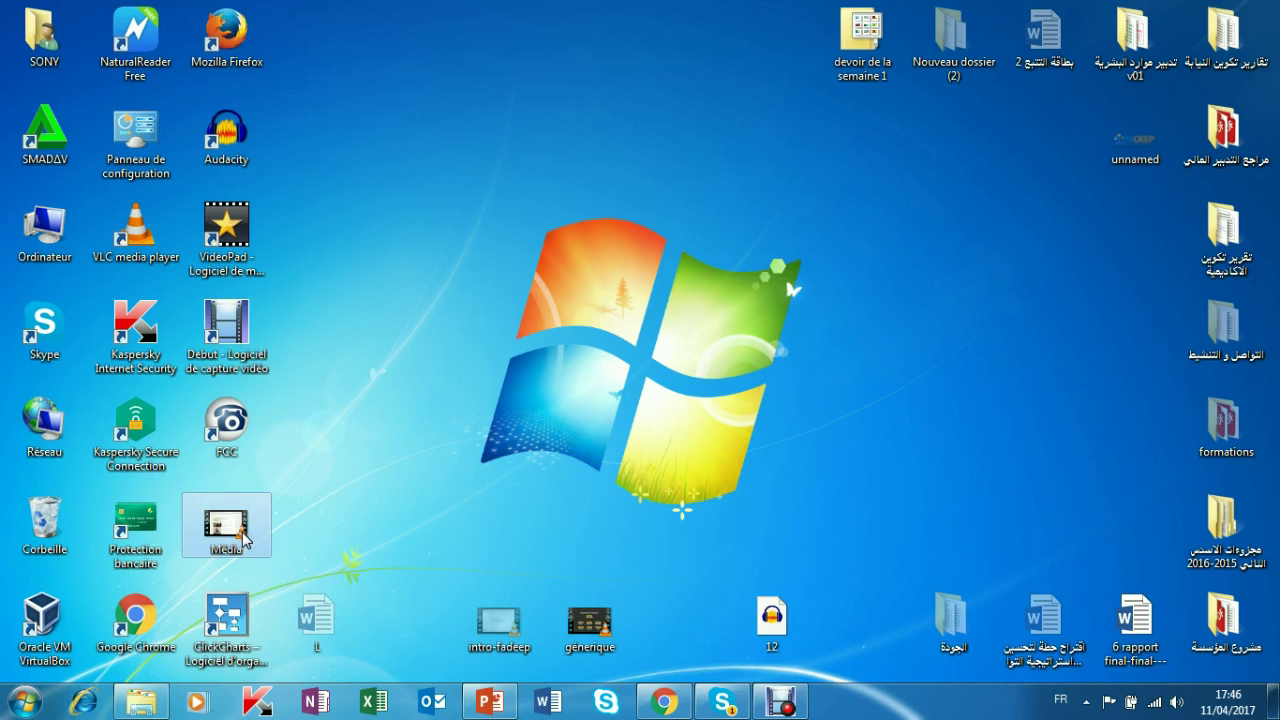
double_click(226, 527)
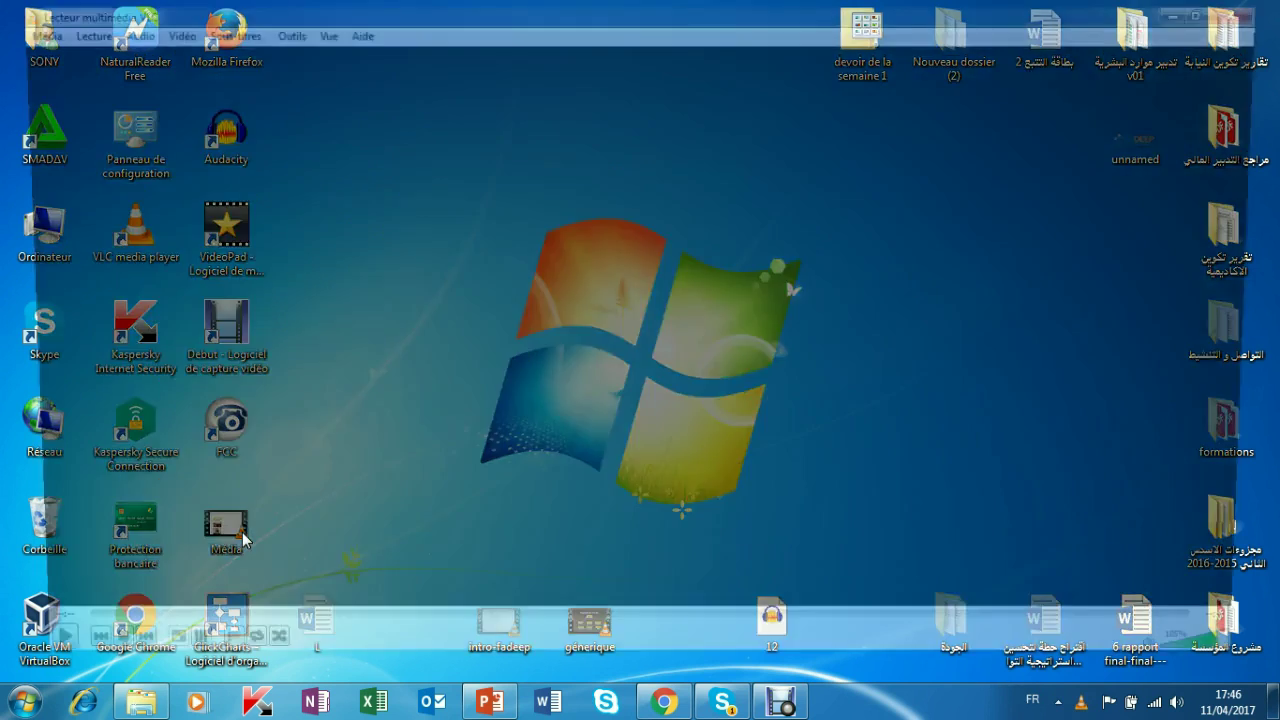